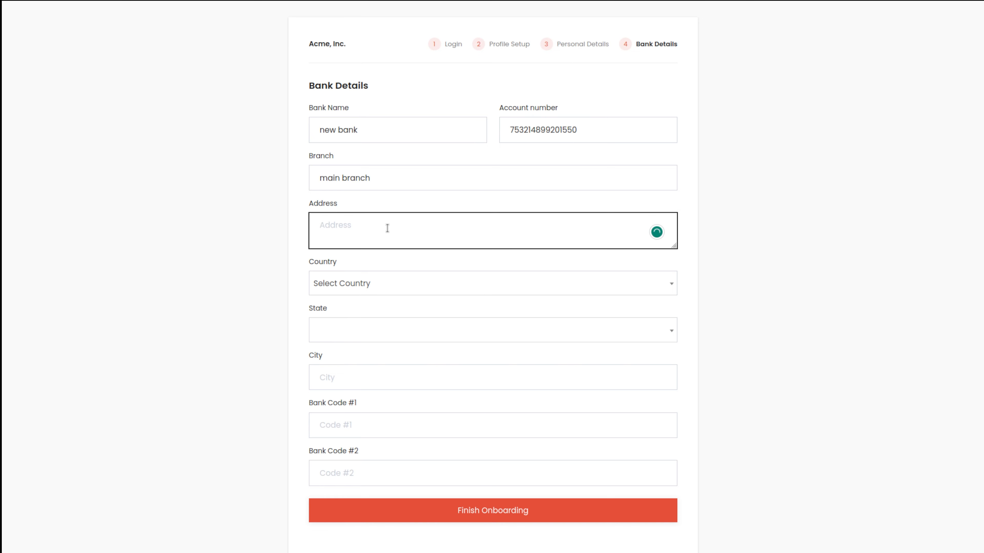
Step: Enter the bank's address in the bank details form and correct its misspelled word
text(new bank pleasent hill)
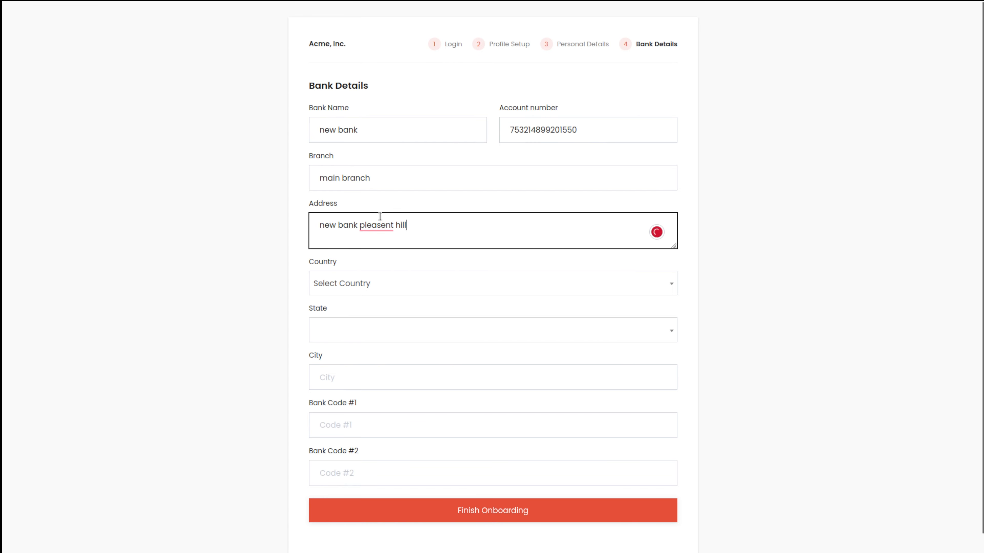
mouse_move(379, 223)
click(384, 245)
Step: Set the bank's country to American Samoa and its state to Rose Island
click(344, 279)
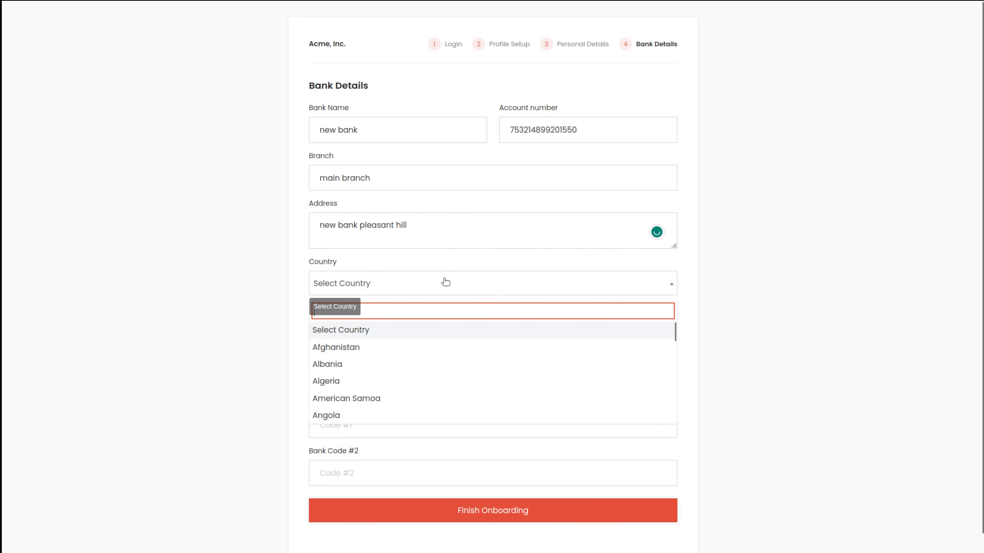
click(362, 399)
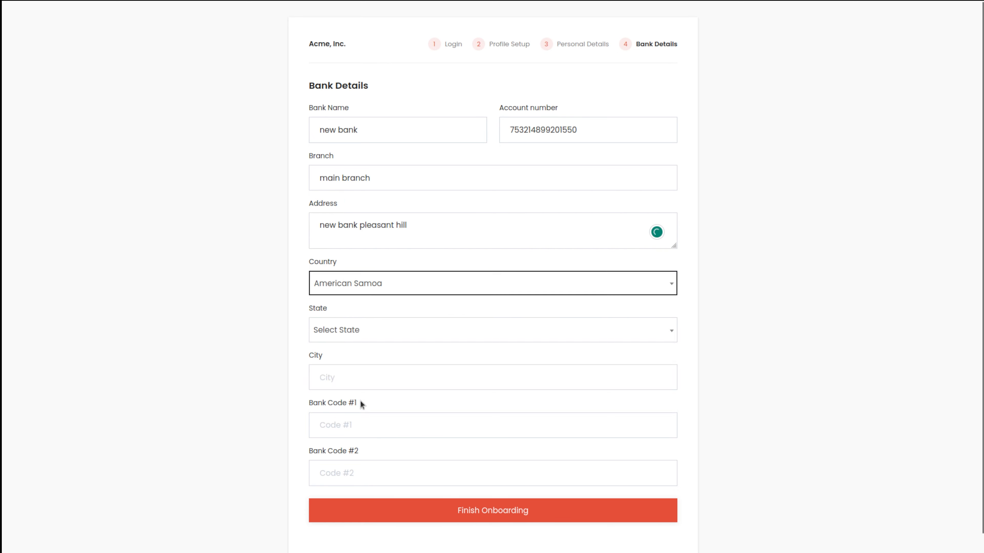
click(376, 332)
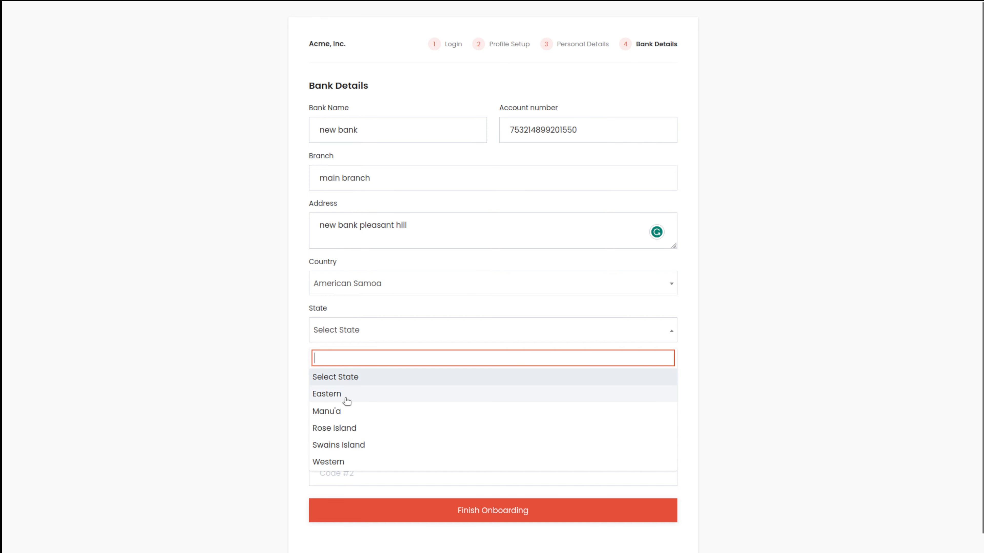
click(344, 428)
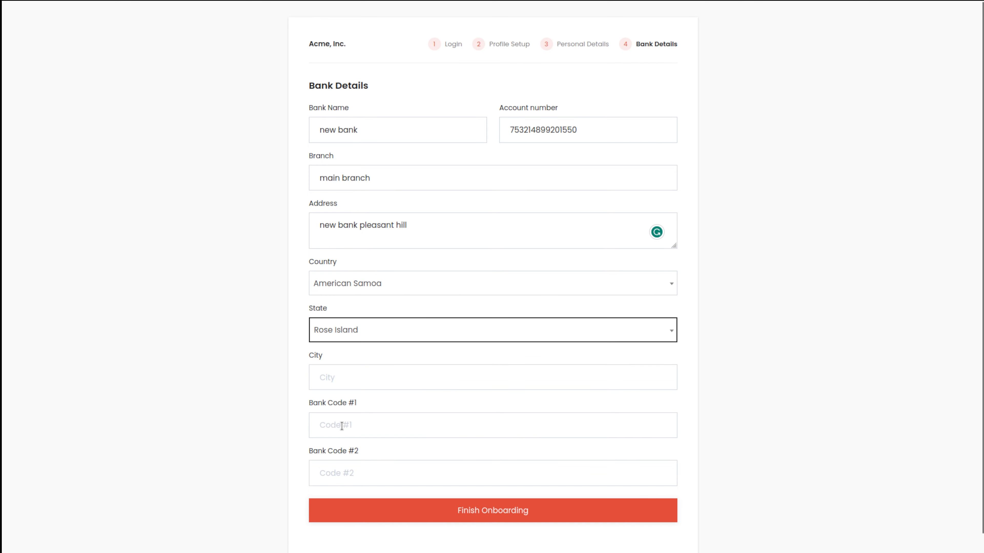
Step: Enter pleasant hill as the city, 1234 as bank code #1 and 12345 as bank code #2
click(350, 374)
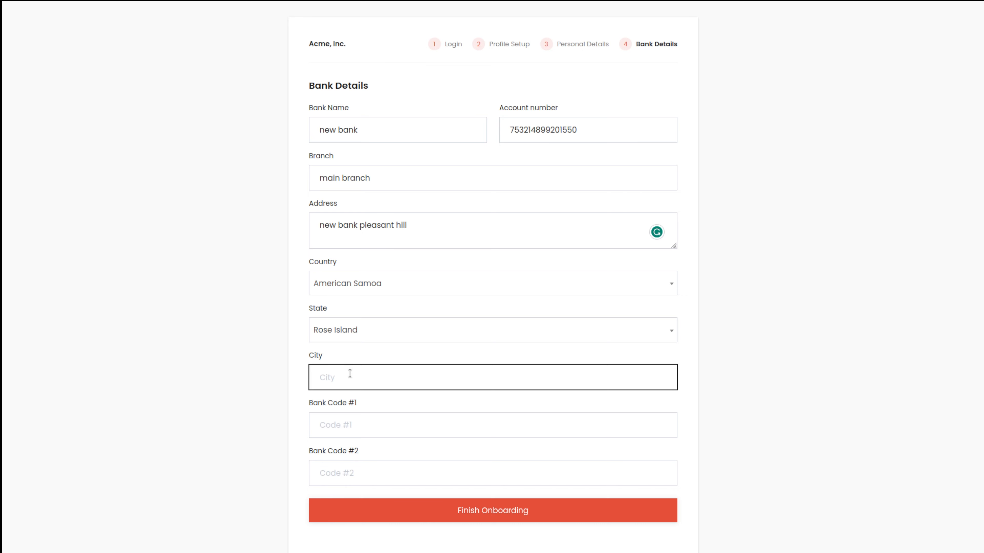
text(pleasant hill)
click(363, 419)
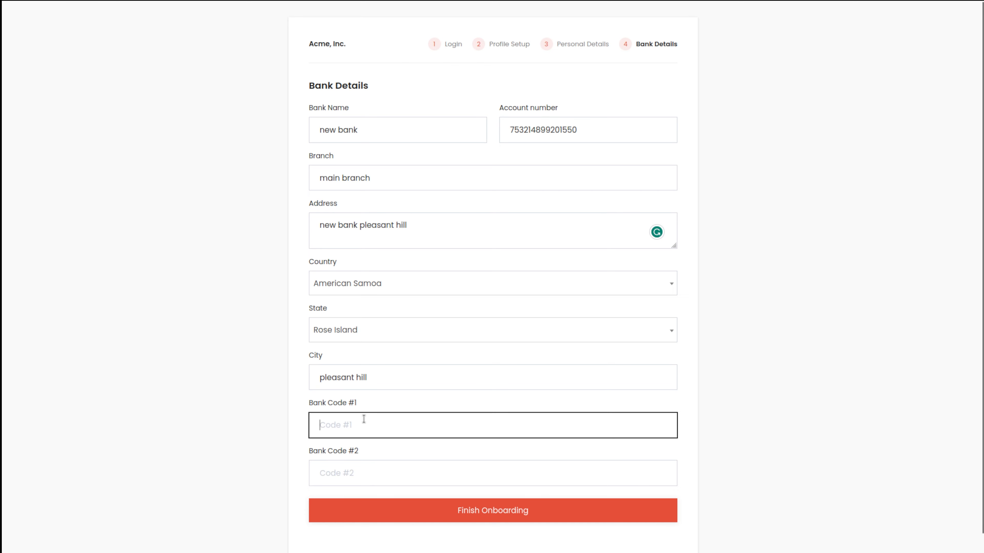
text(1234)
click(369, 482)
text(12345)
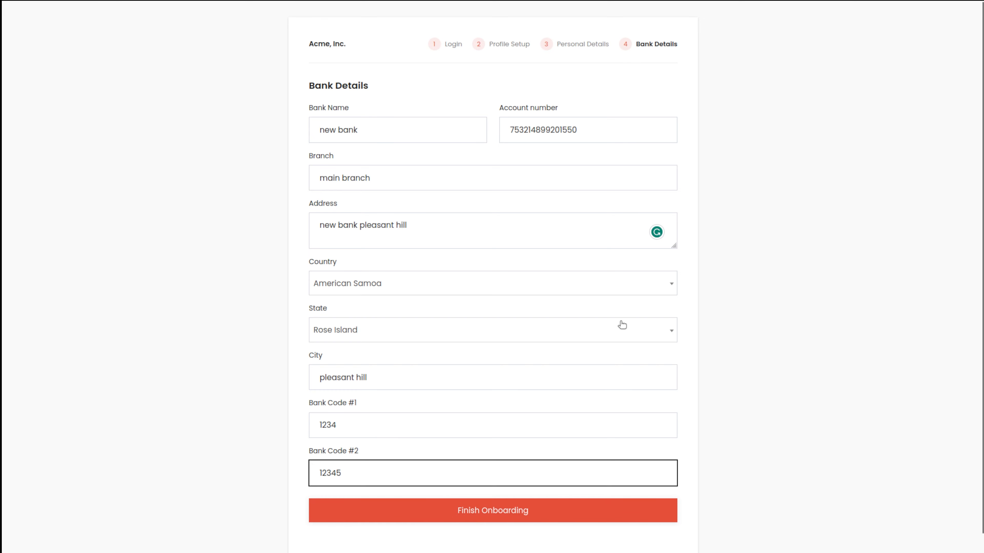
Step: Finish the onboarding with the completed bank details and continue from the welcome page to the dashboard
click(534, 517)
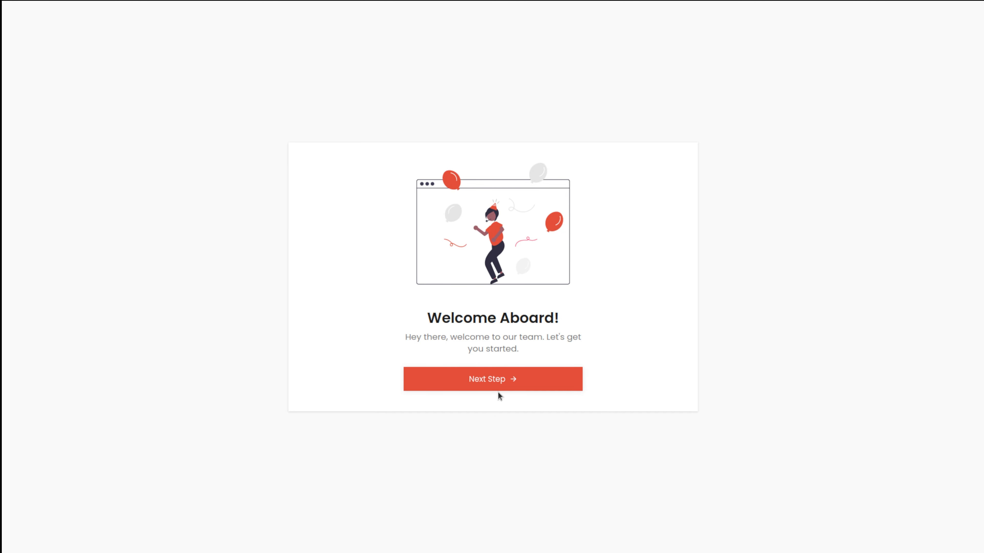
click(491, 387)
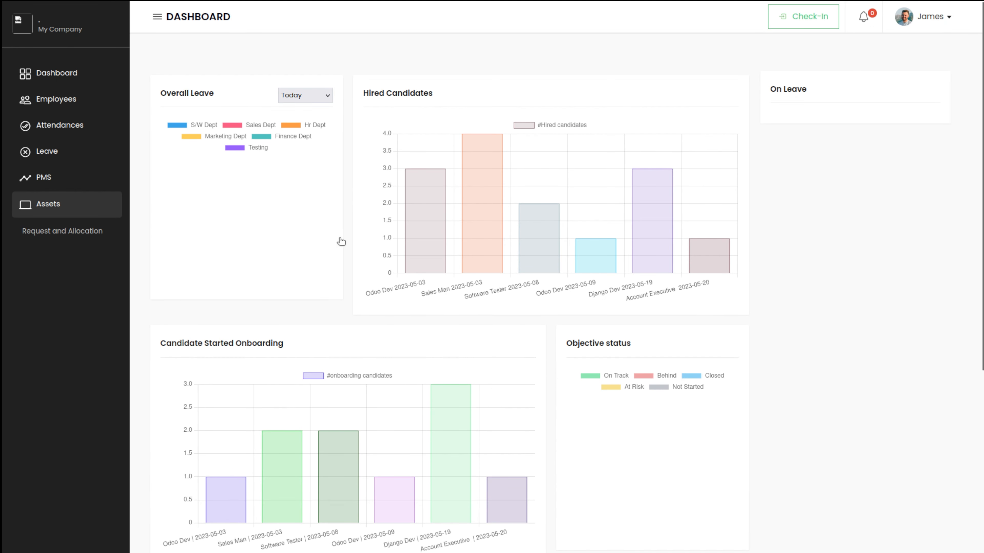
Step: Open the employee's own profile and review its About, Leave, Team and Timesheet sections
mouse_move(966, 1)
click(51, 80)
click(59, 100)
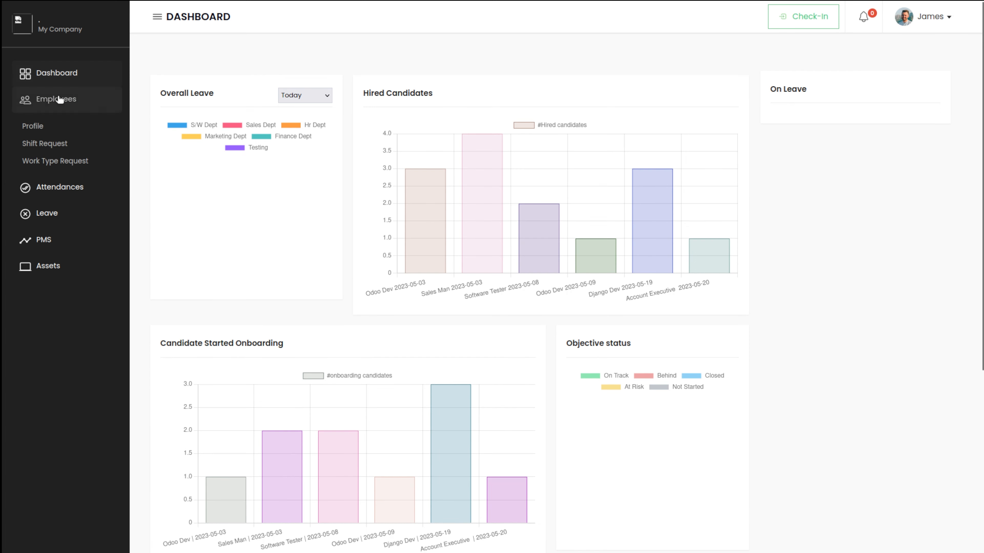
click(28, 130)
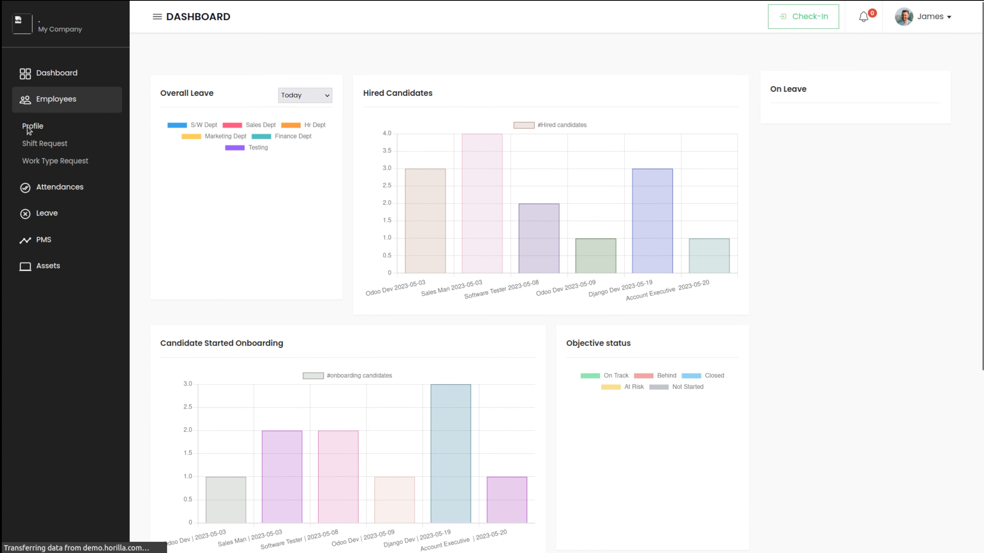
scroll(309, 384, down, 3)
scroll(309, 385, up, 3)
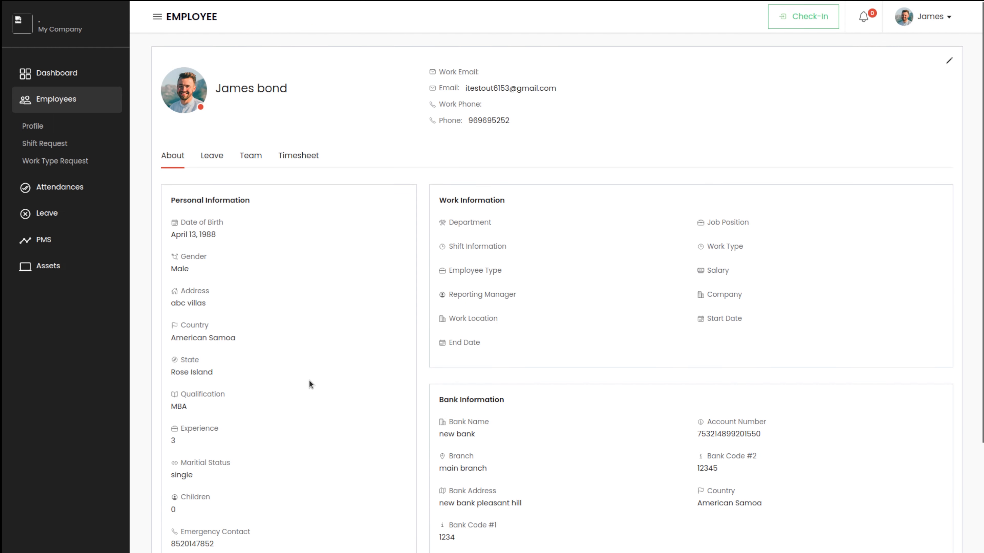
click(217, 157)
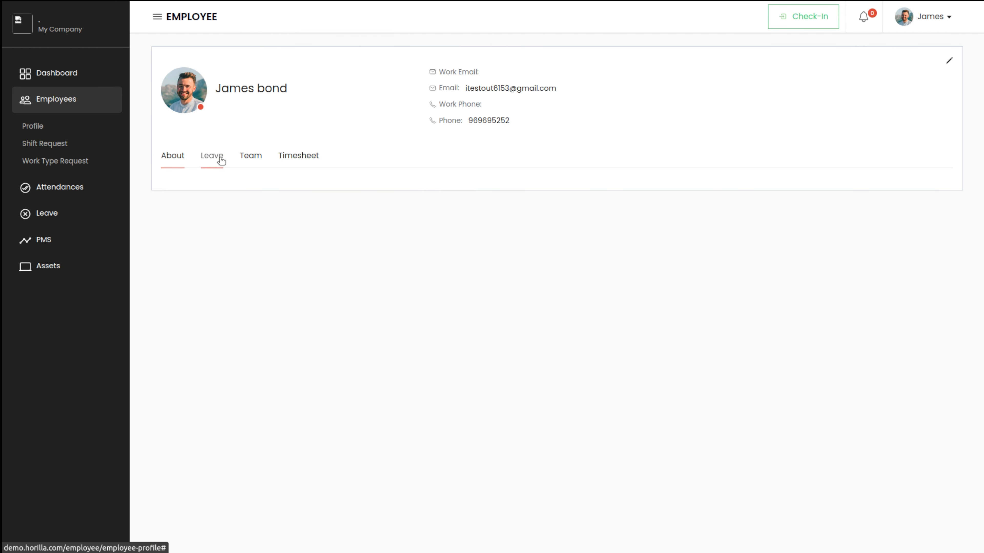
click(260, 160)
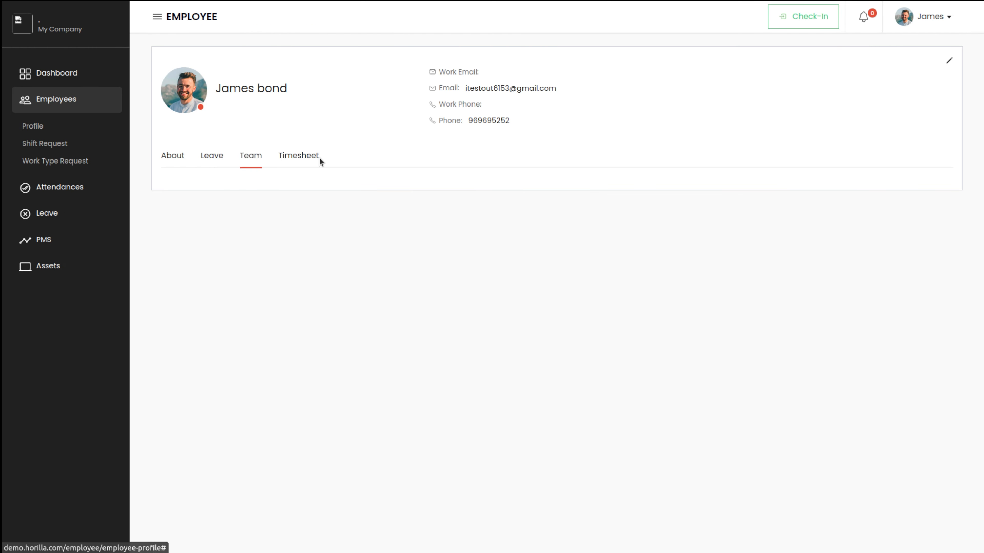
click(287, 159)
click(171, 163)
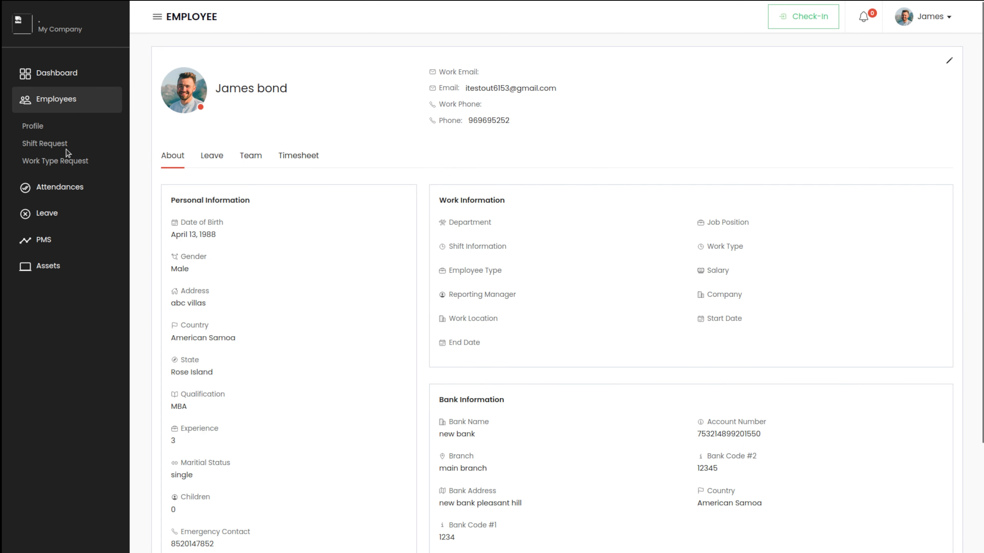
Step: View the employee's shift requests and look through the Attendances, Leave, PMS and Assets modules
click(52, 147)
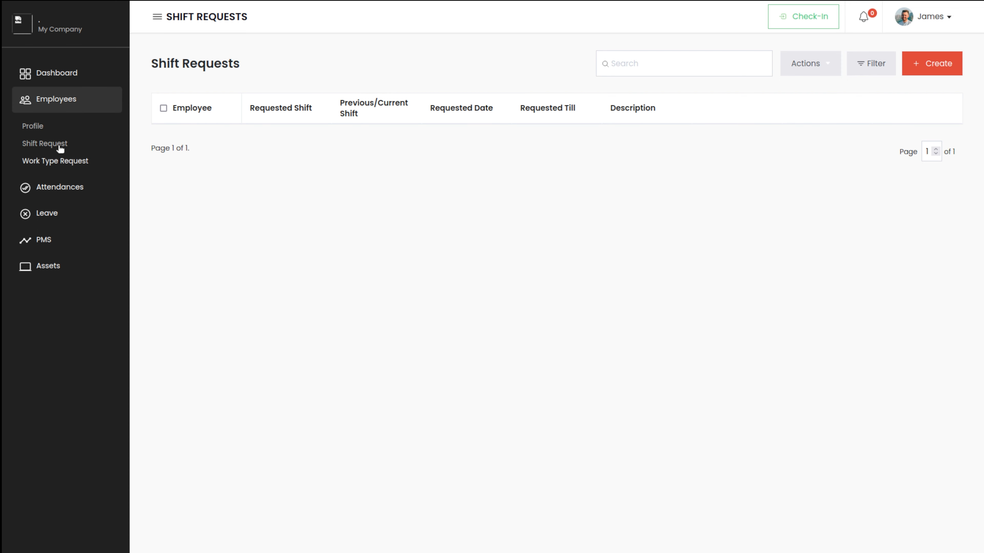
click(60, 187)
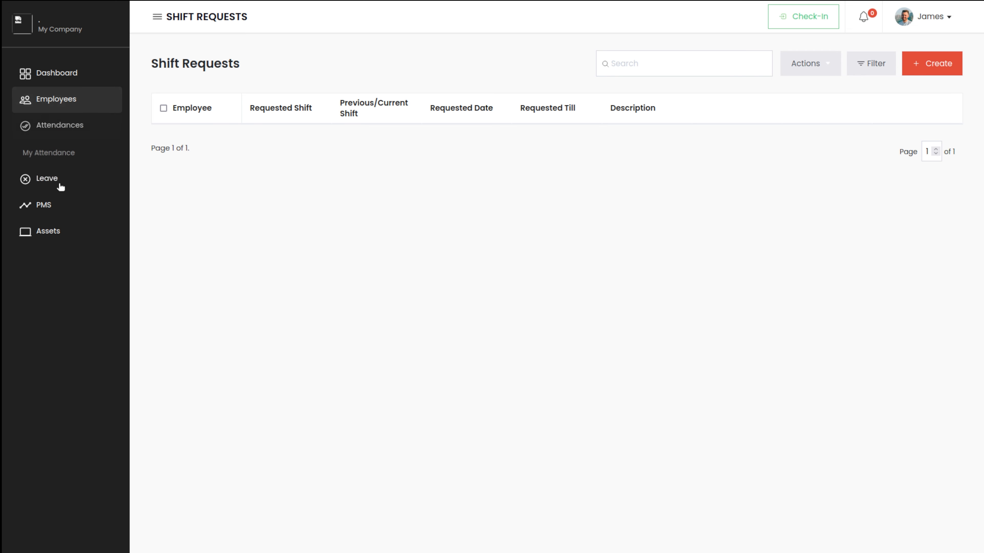
click(52, 179)
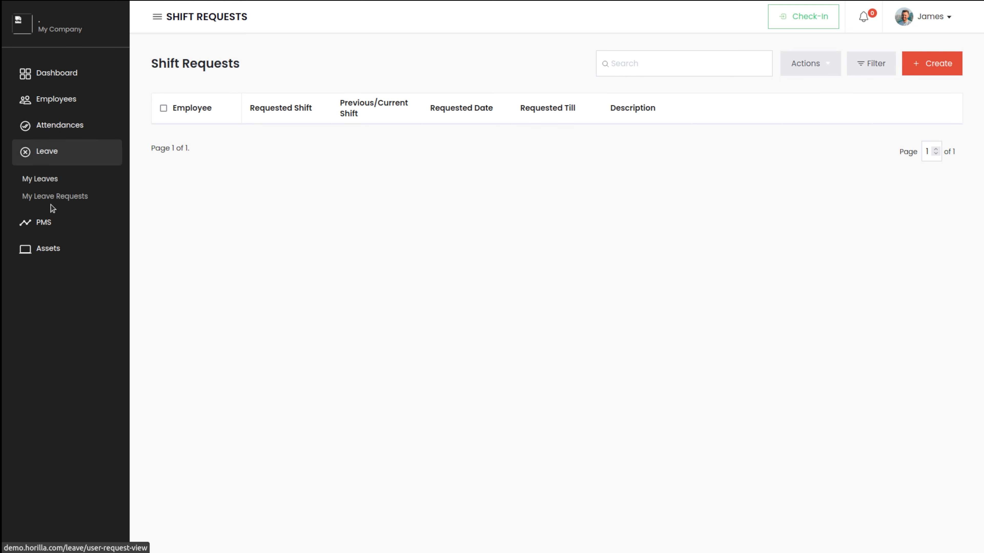
click(56, 223)
click(61, 267)
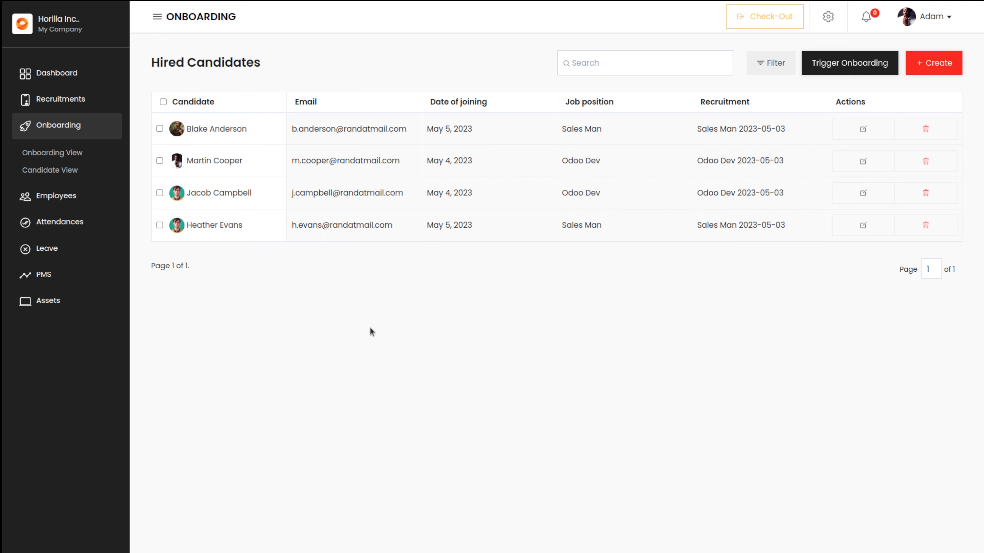
Step: Open the admin's hired candidates list in Onboarding and check its search field
click(59, 175)
click(664, 65)
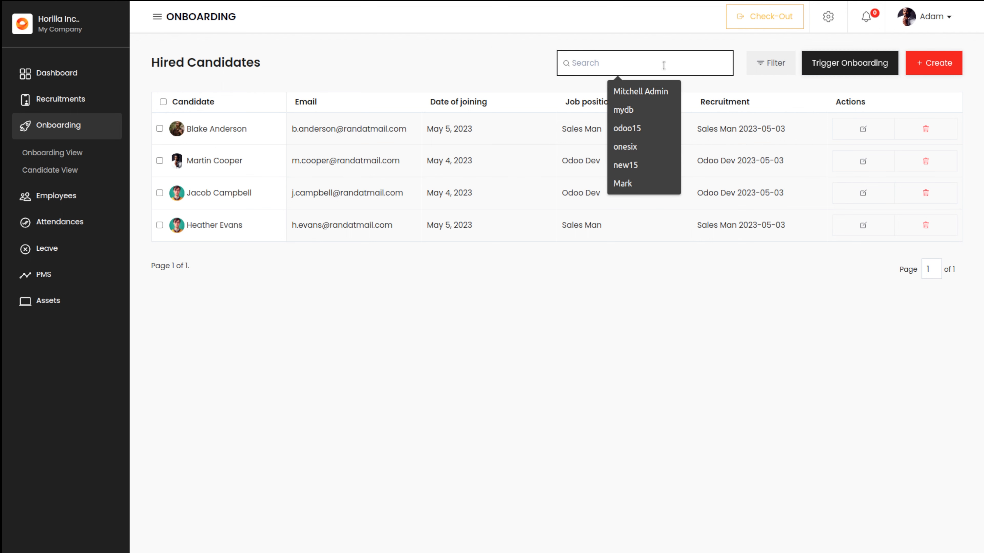
click(493, 41)
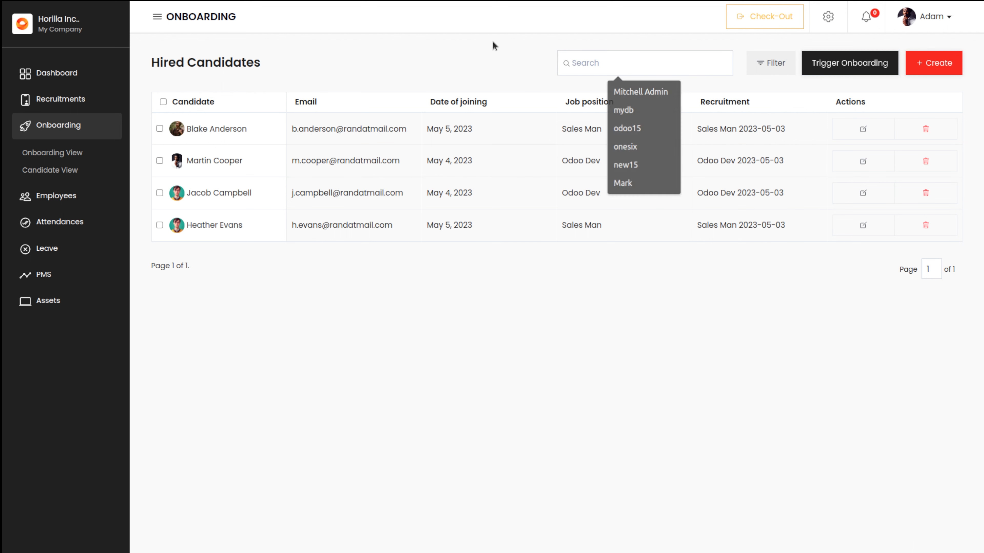
Step: Show the candidate filter options for the hired candidates and apply the filter without any criteria
click(788, 73)
click(787, 70)
click(787, 70)
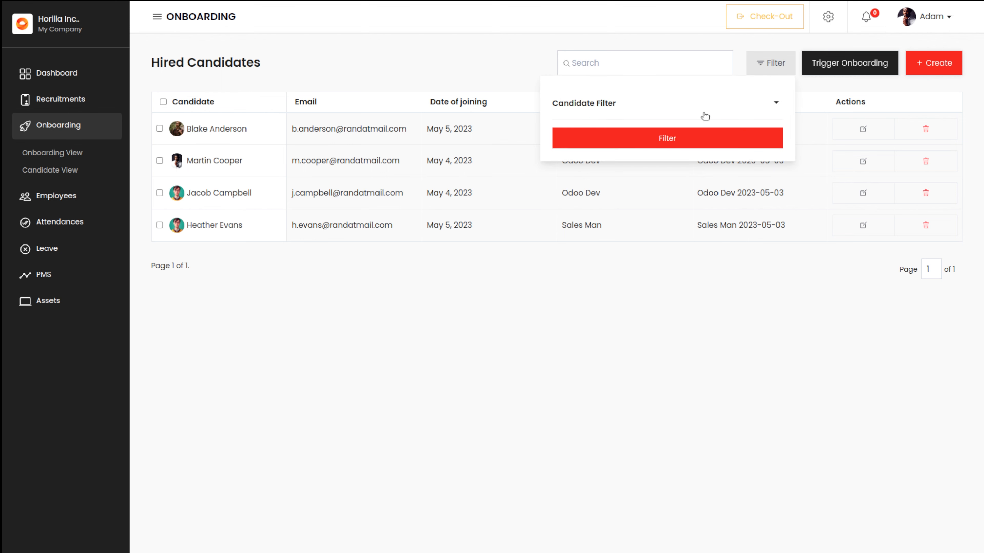
click(771, 104)
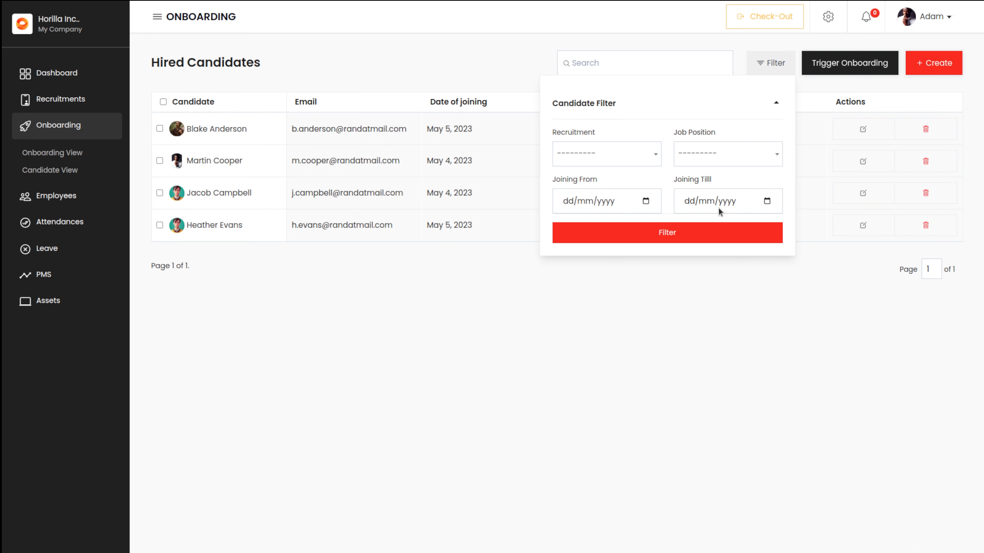
click(698, 235)
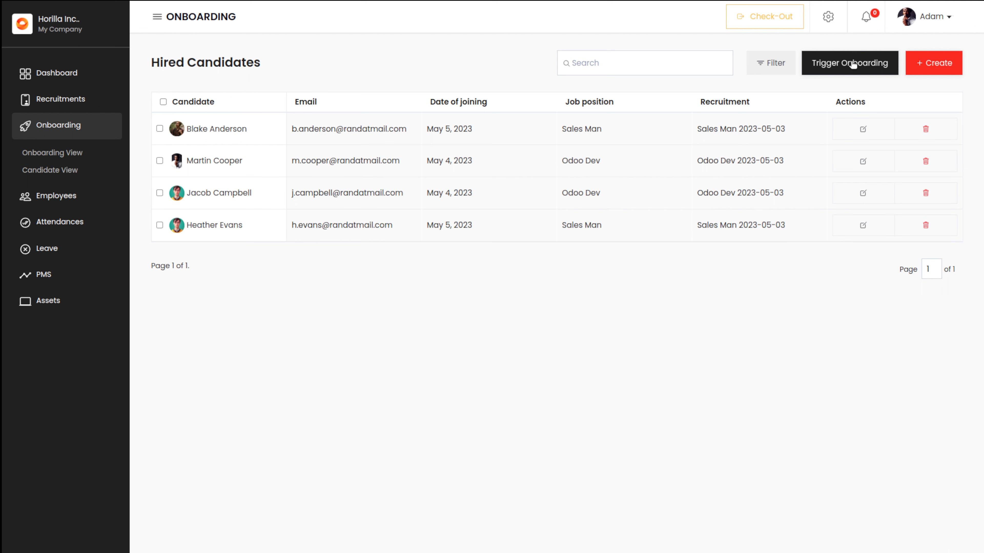
Step: Start creating a new onboarding candidate and enter the candidate's full name with an initial capital
click(933, 72)
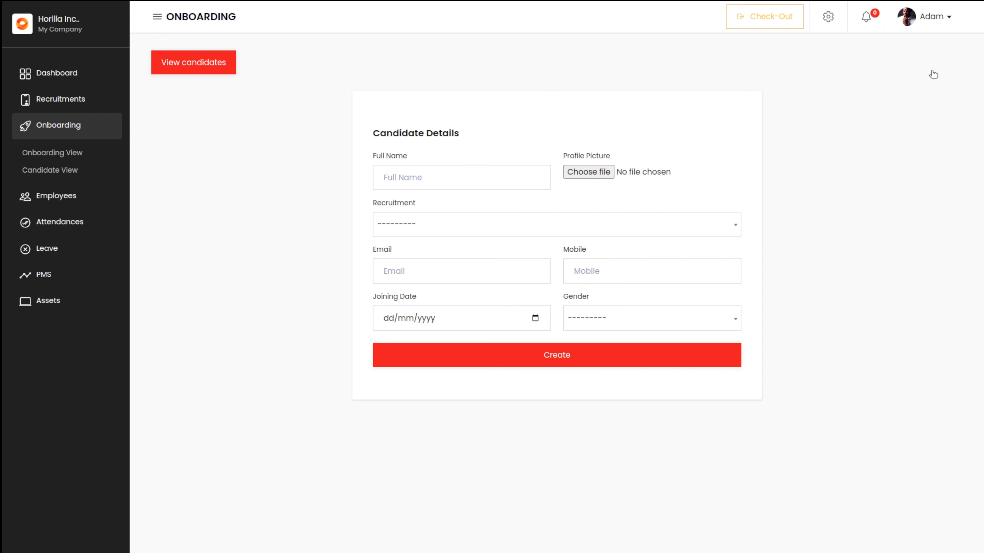
click(401, 172)
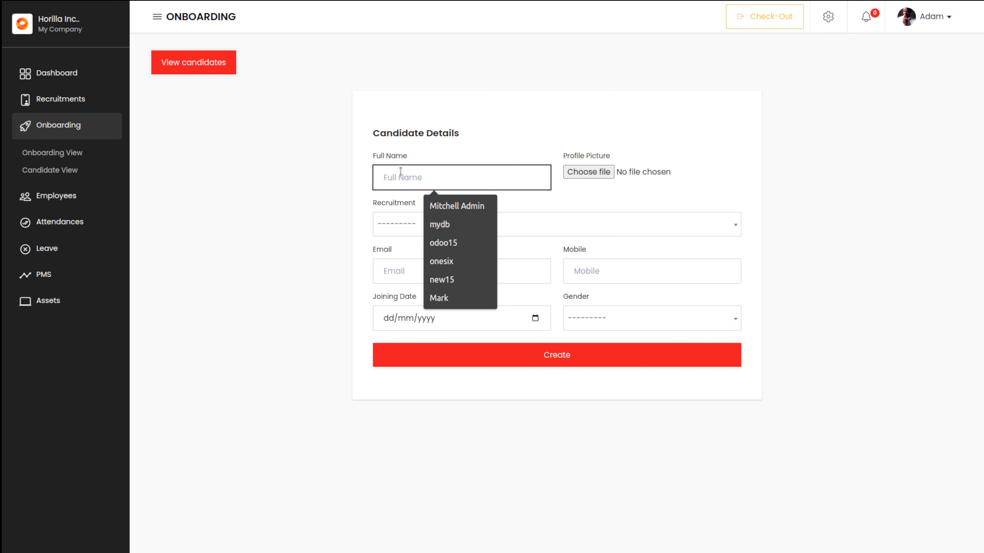
text(tom)
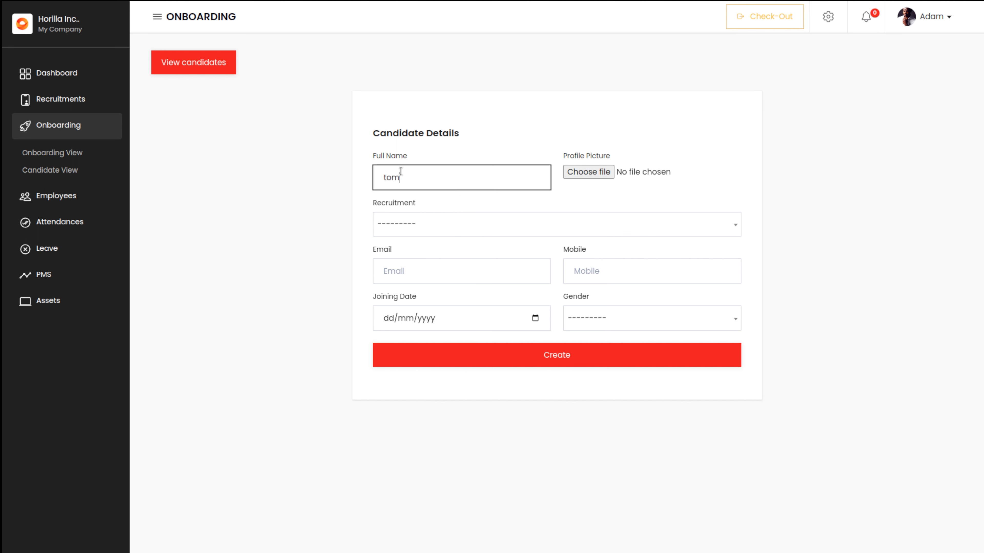
click(385, 176)
key(BackSpace)
text(T)
Step: Assign the candidate to the Django Dev 2023-05-19 recruitment and fill in the candidate's email and mobile number
click(413, 222)
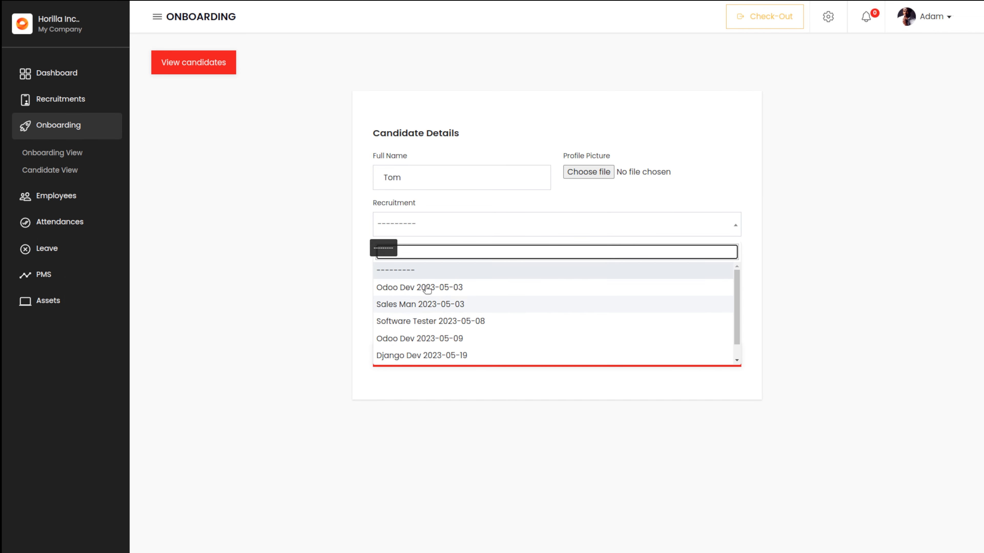
click(418, 353)
click(406, 267)
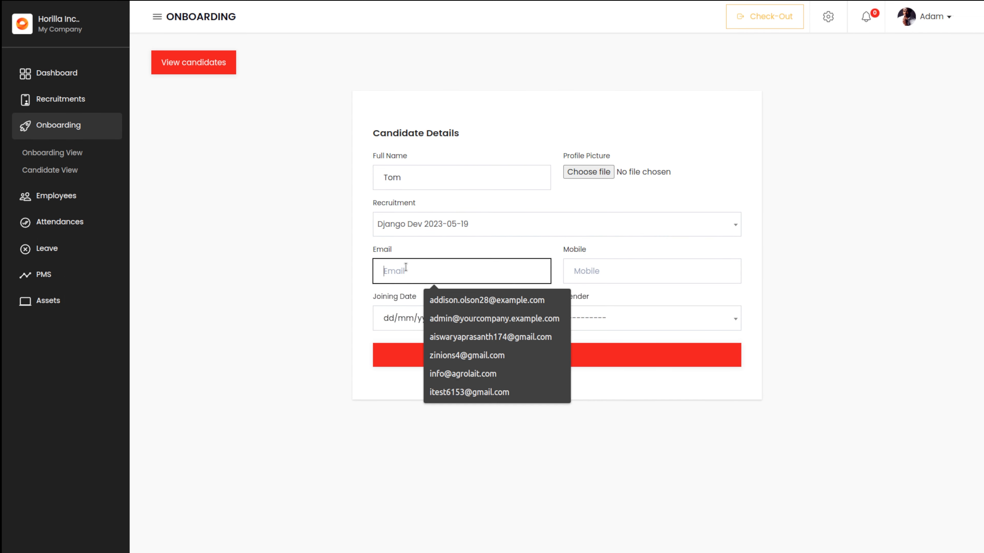
click(450, 307)
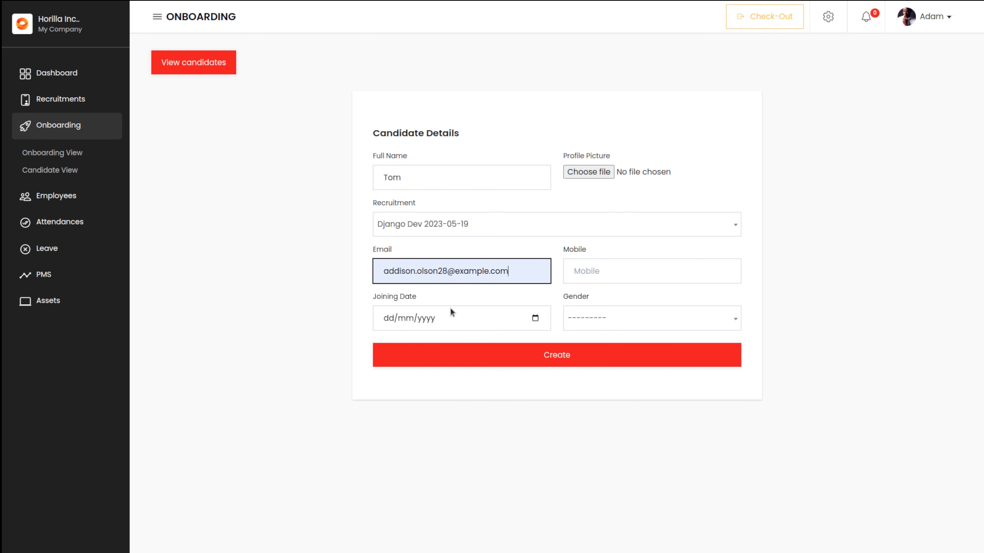
click(608, 276)
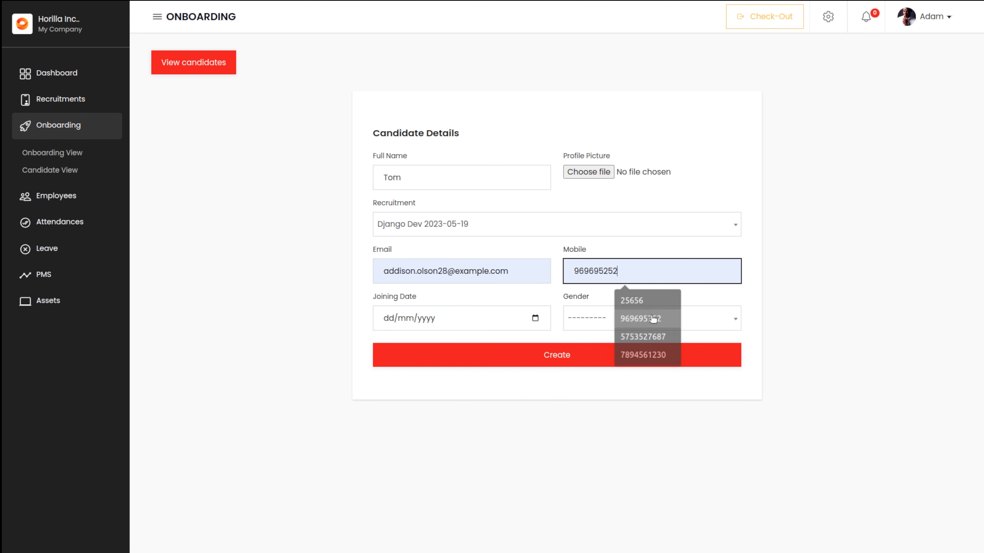
click(653, 318)
Step: Set the candidate's joining date to 25/05/2023 and gender to Male
click(536, 317)
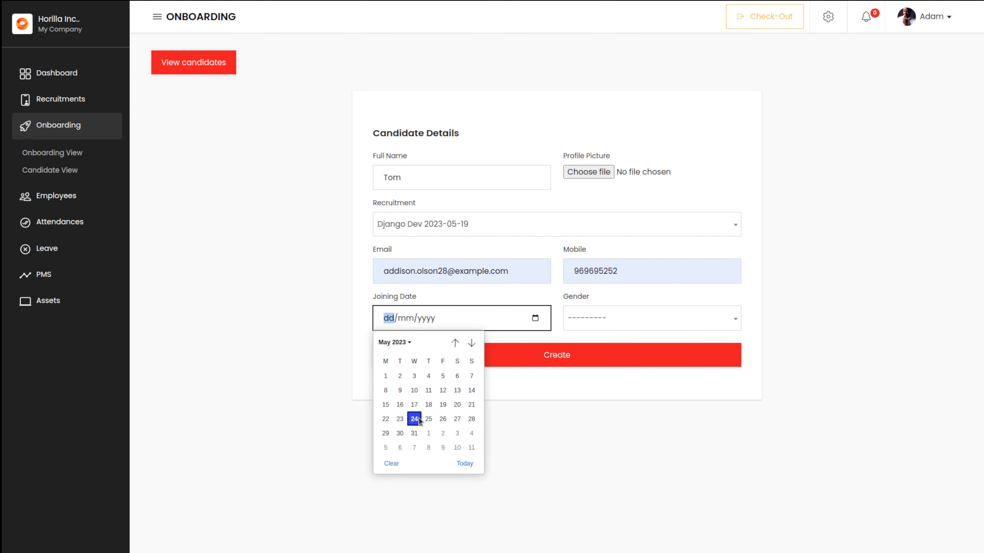
click(426, 420)
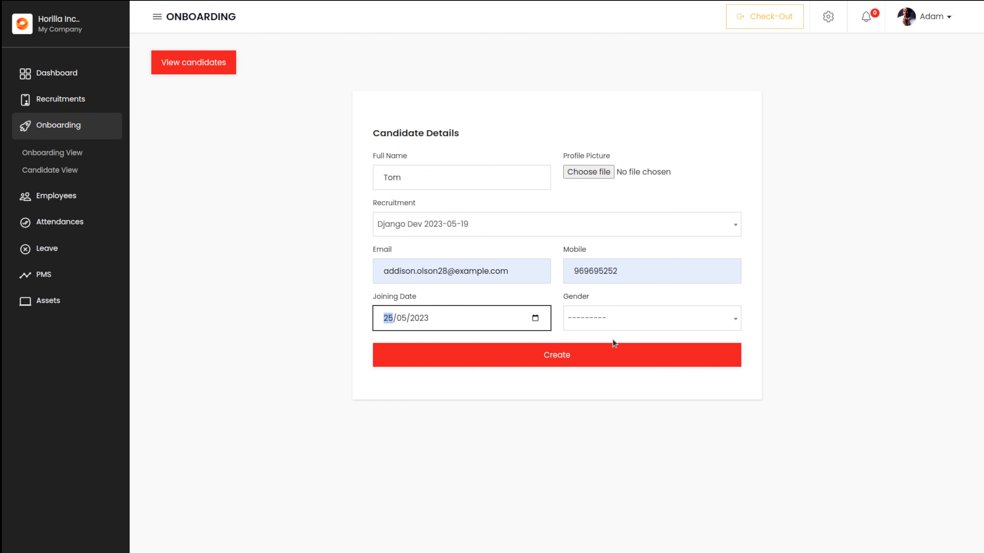
click(617, 323)
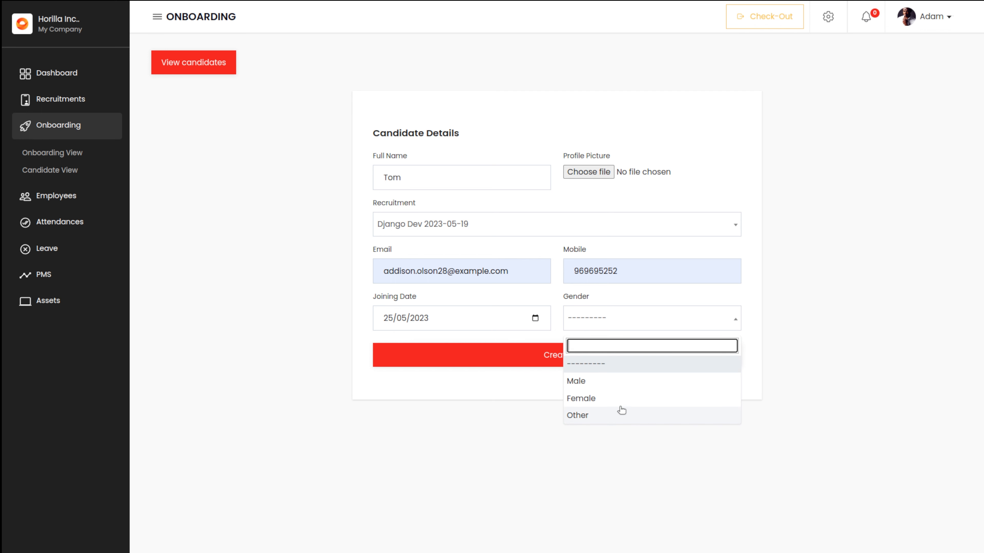
click(611, 386)
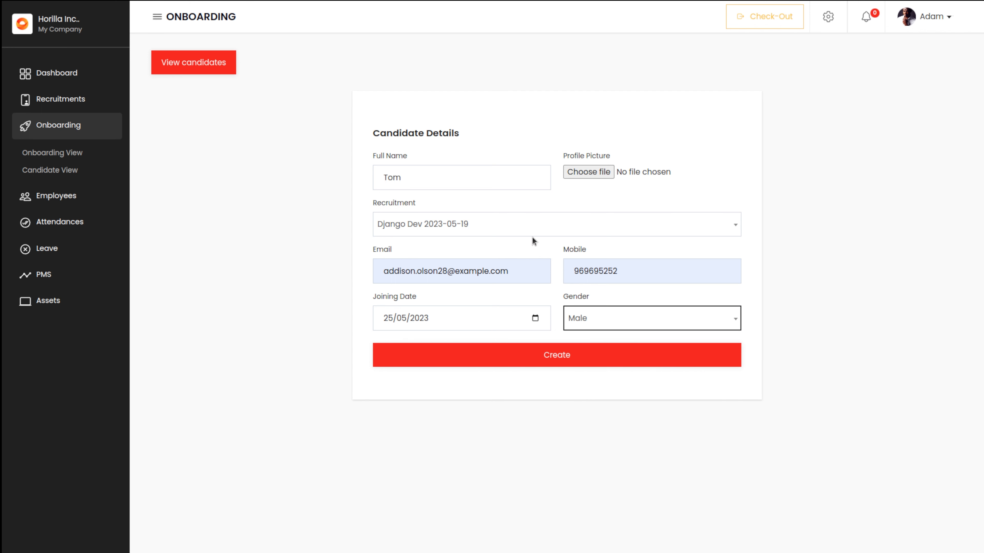
Step: Attach download.jpeg as the candidate's profile picture and create the candidate
click(587, 362)
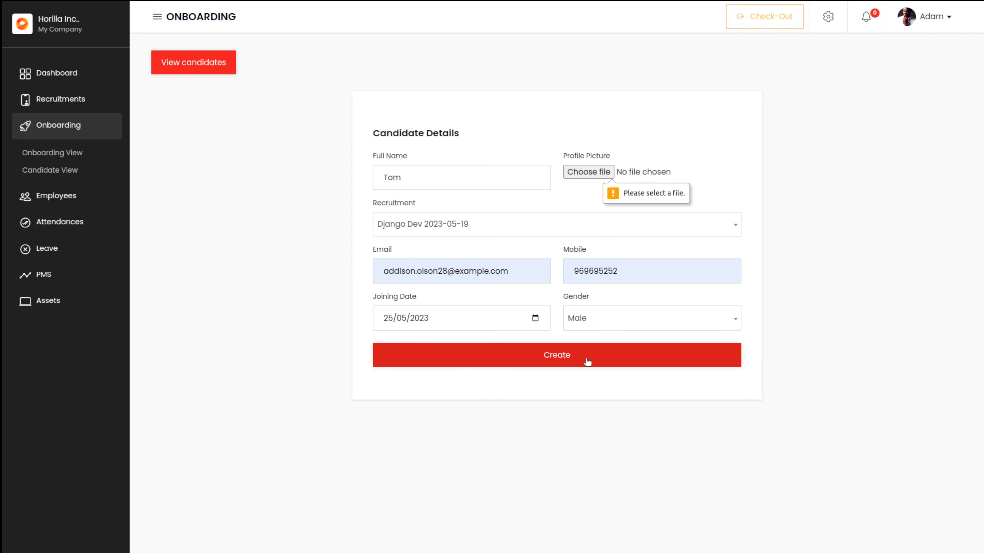
click(578, 175)
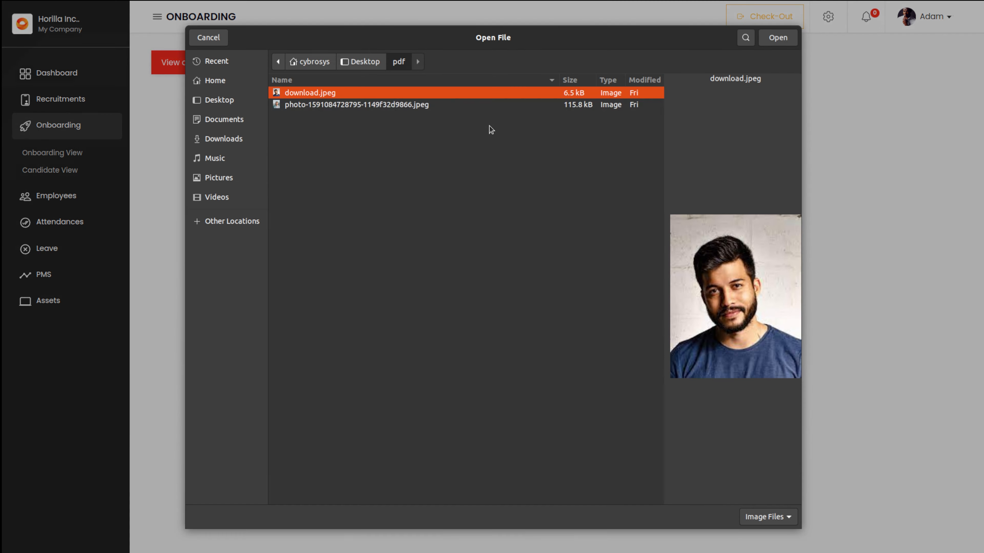
click(773, 34)
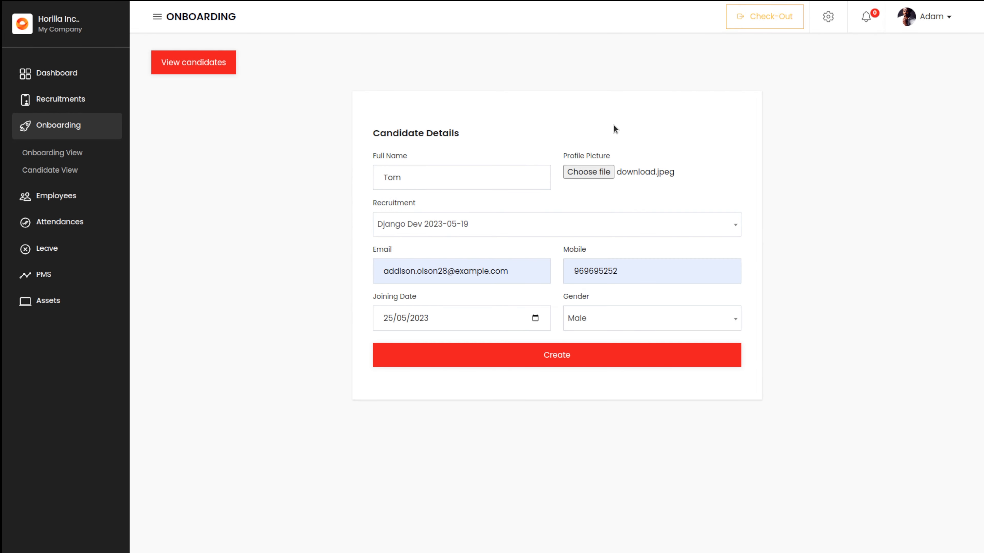
click(522, 353)
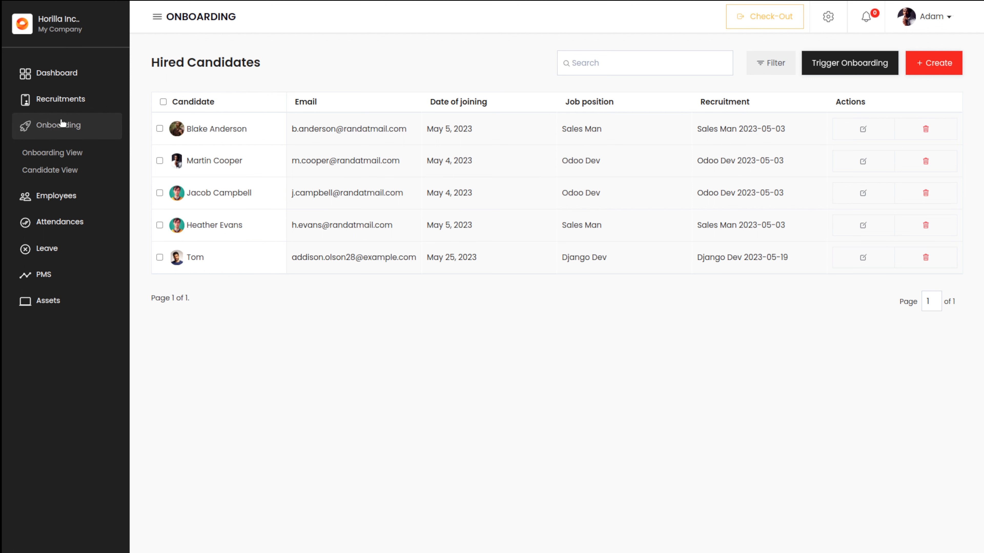
Step: Review the edit form of the Pre Arrival stage under Django Dev 2023-05-19 in Onboarding View and close it without changes
click(56, 155)
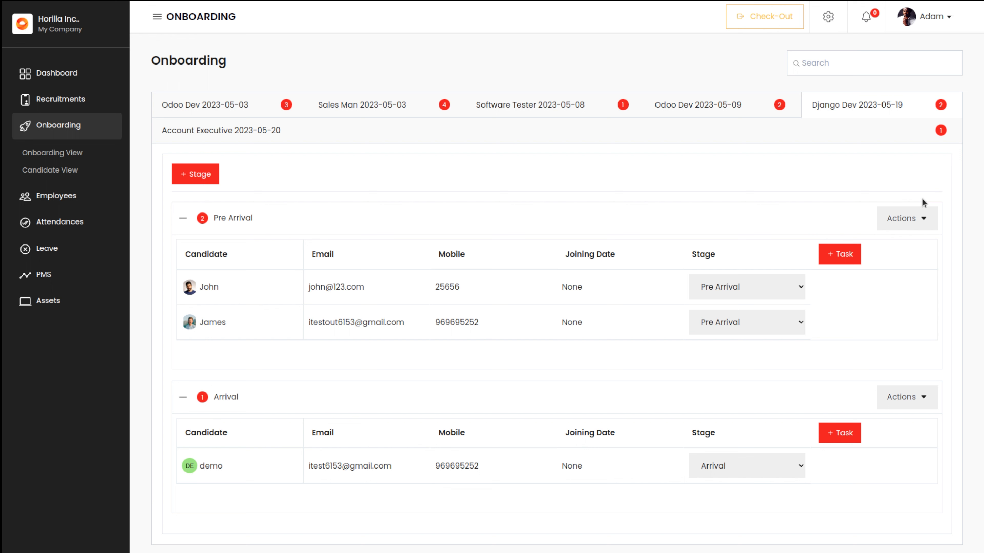
click(907, 220)
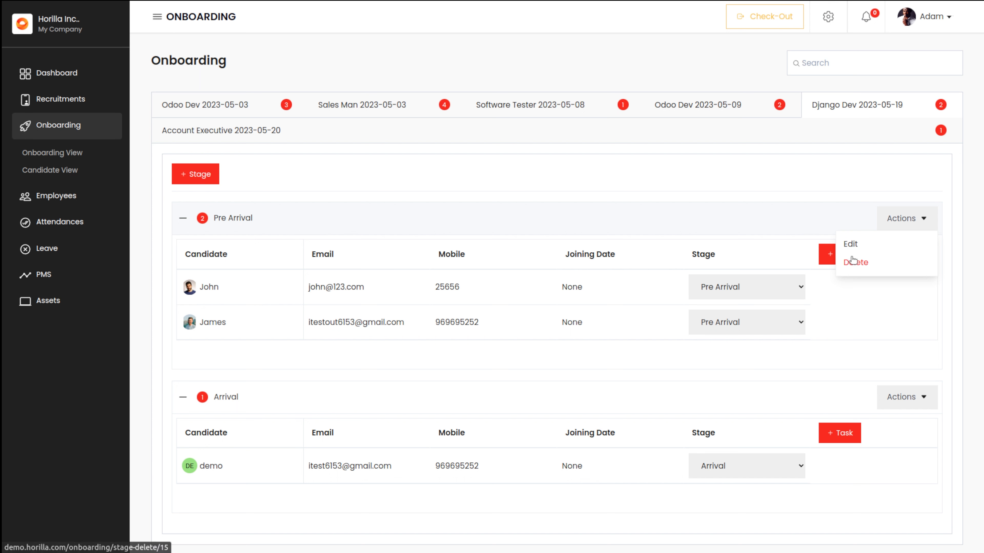
click(848, 243)
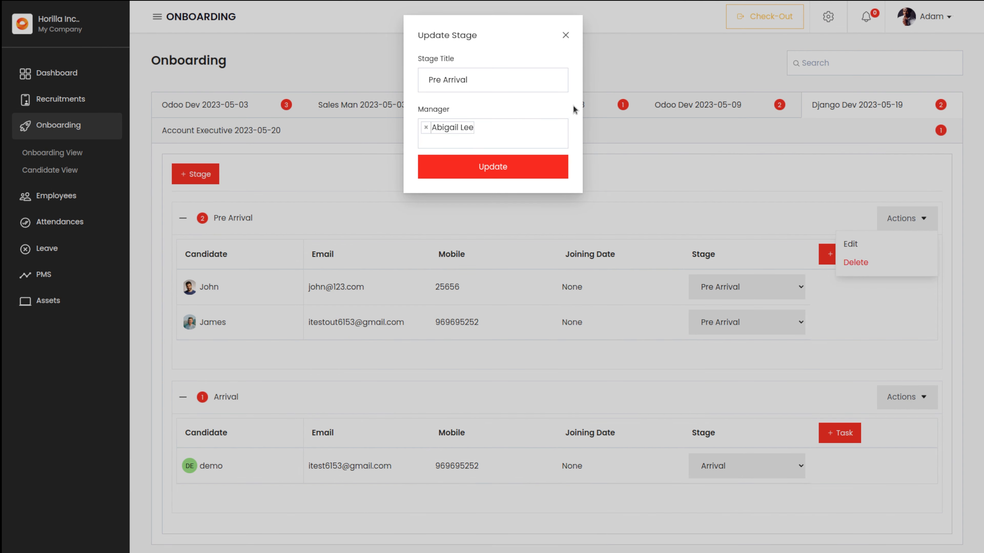
drag(478, 77, 415, 68)
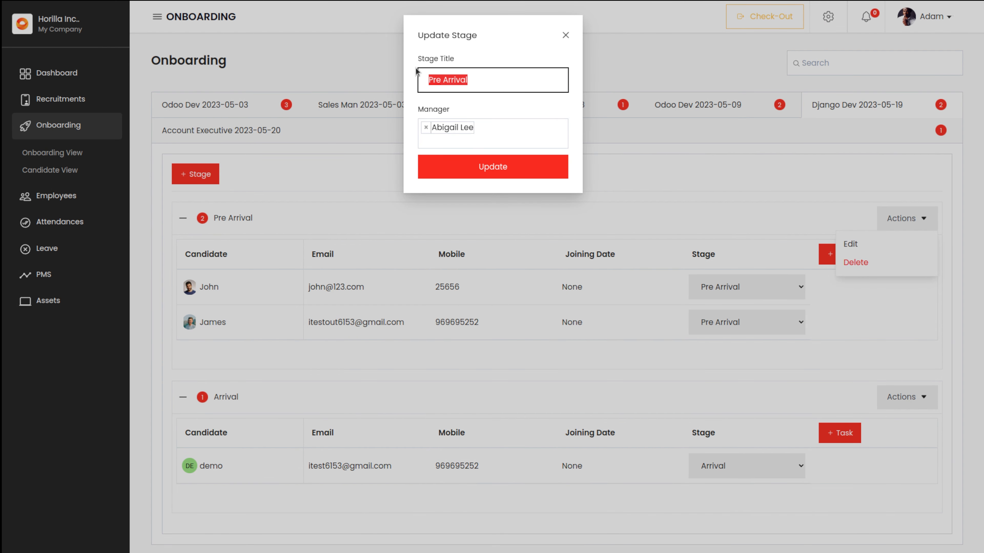
click(504, 77)
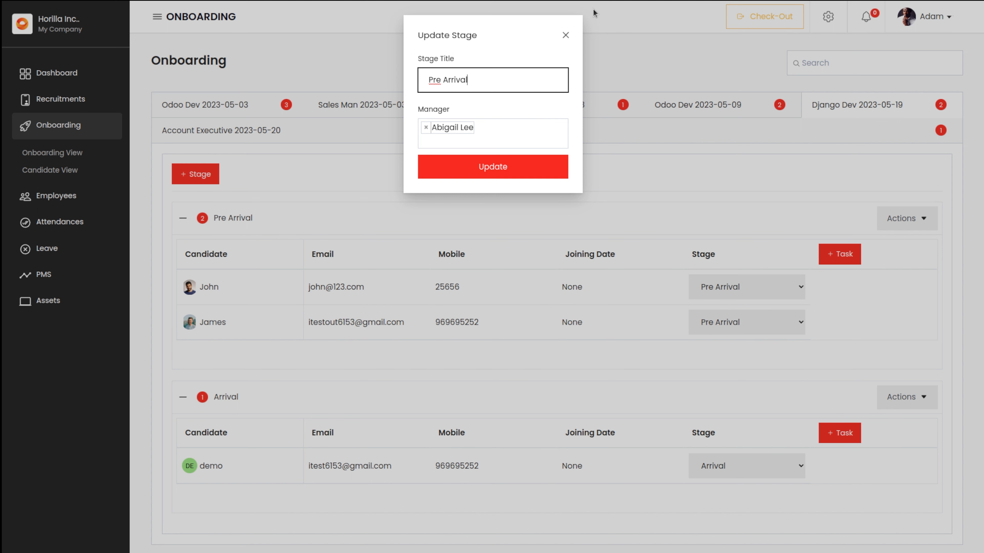
click(564, 35)
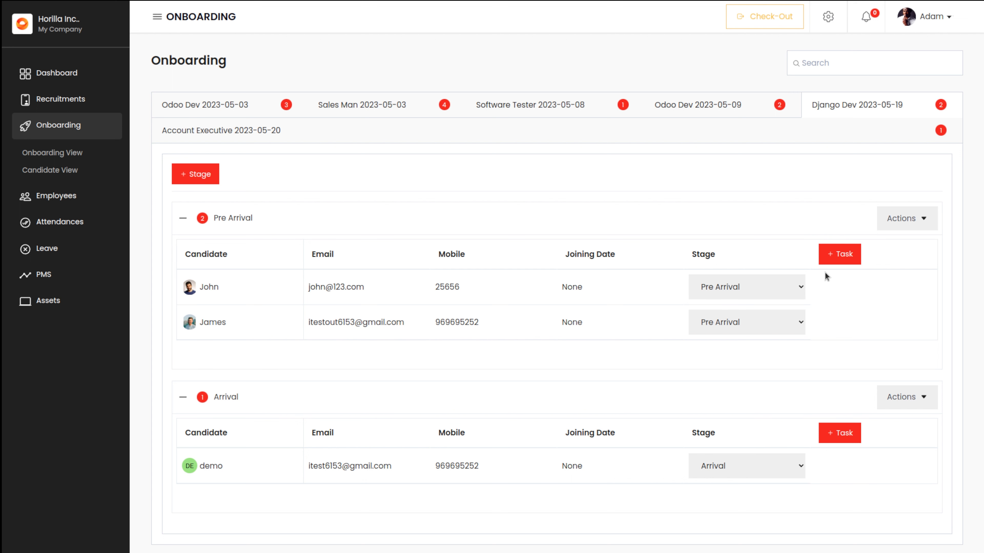
Step: Create a task titled "laptop distribution" from the Pre Arrival stage, with the second listed employee as its manager
click(835, 258)
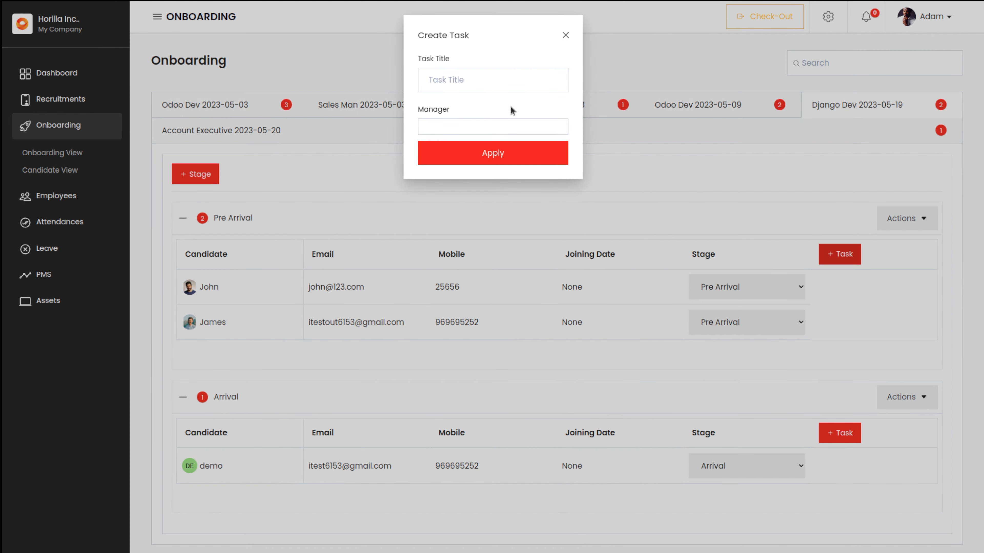
click(460, 82)
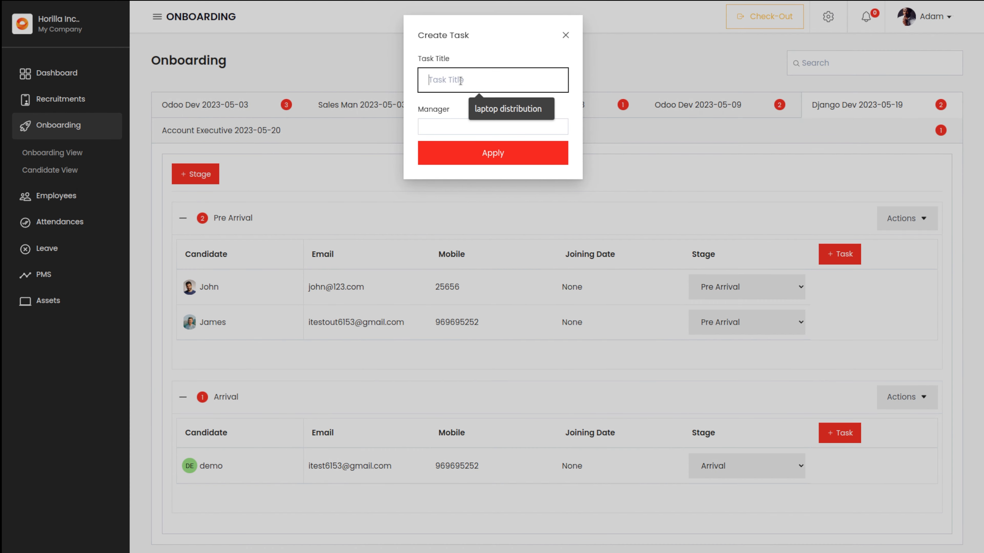
click(500, 110)
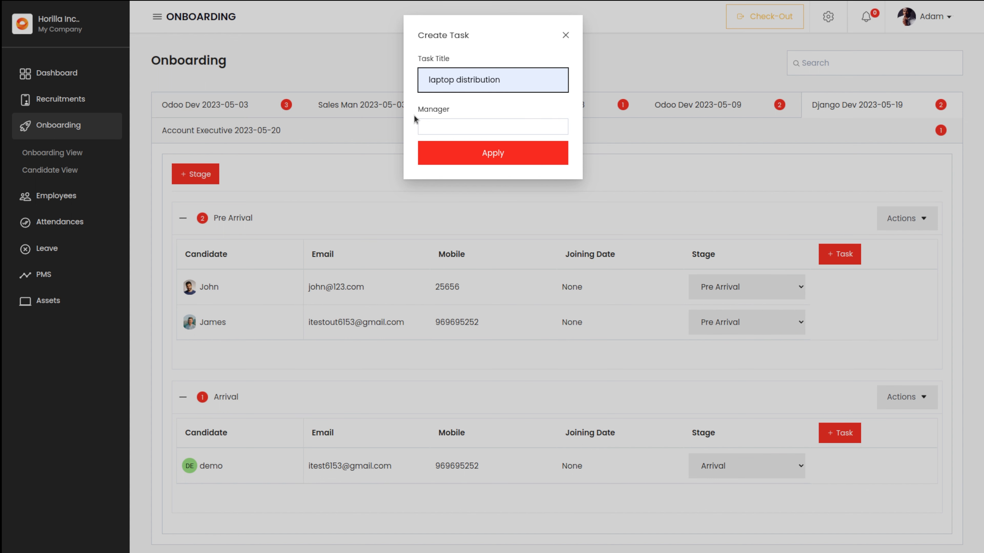
click(430, 123)
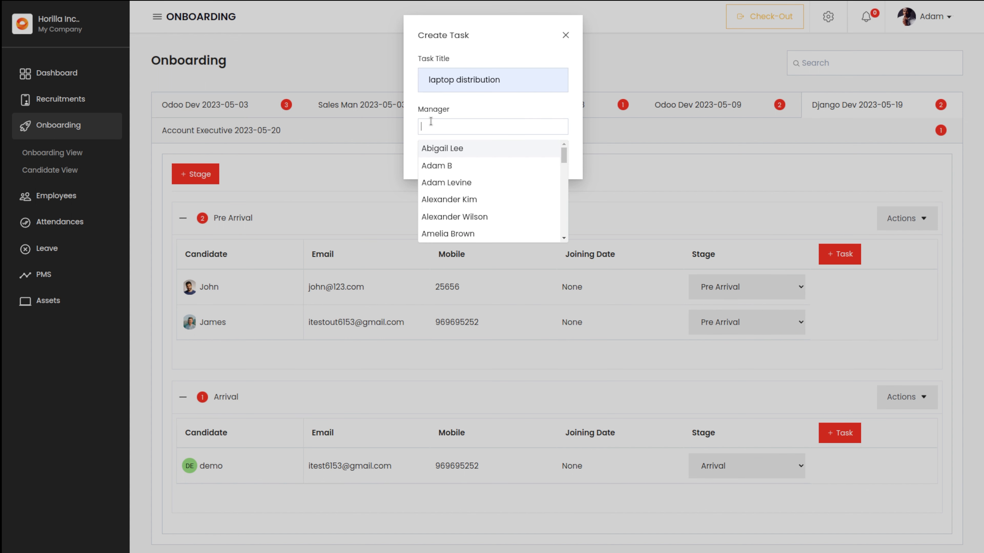
click(473, 162)
click(506, 165)
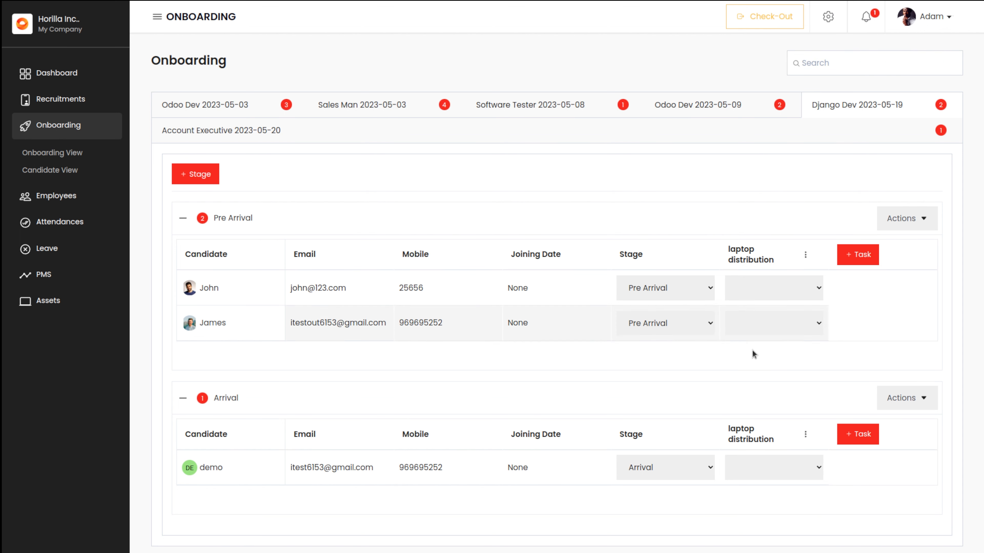
Step: Set the first Pre Arrival candidate's laptop distribution status to Ongoing and view the second candidate's status options without choosing one
click(812, 282)
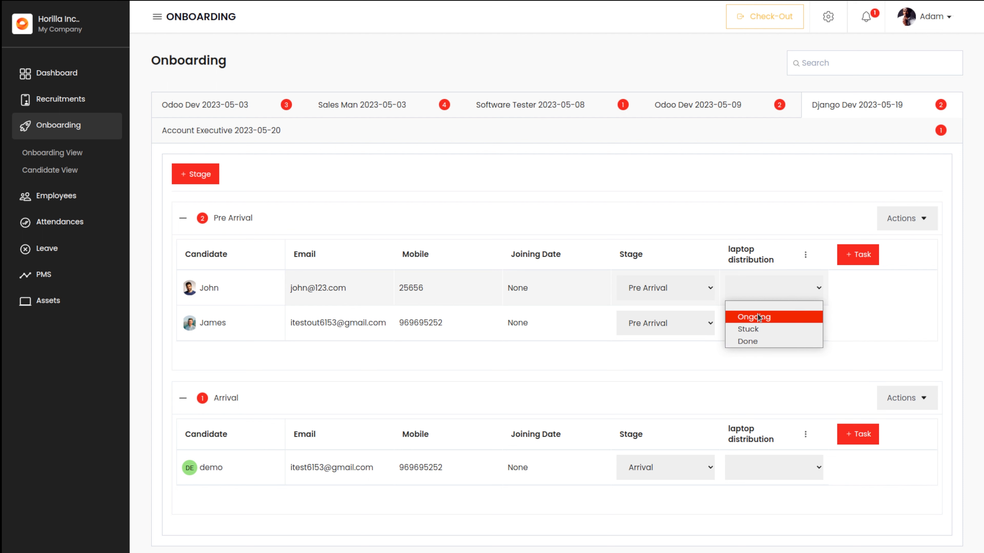
click(782, 316)
click(782, 315)
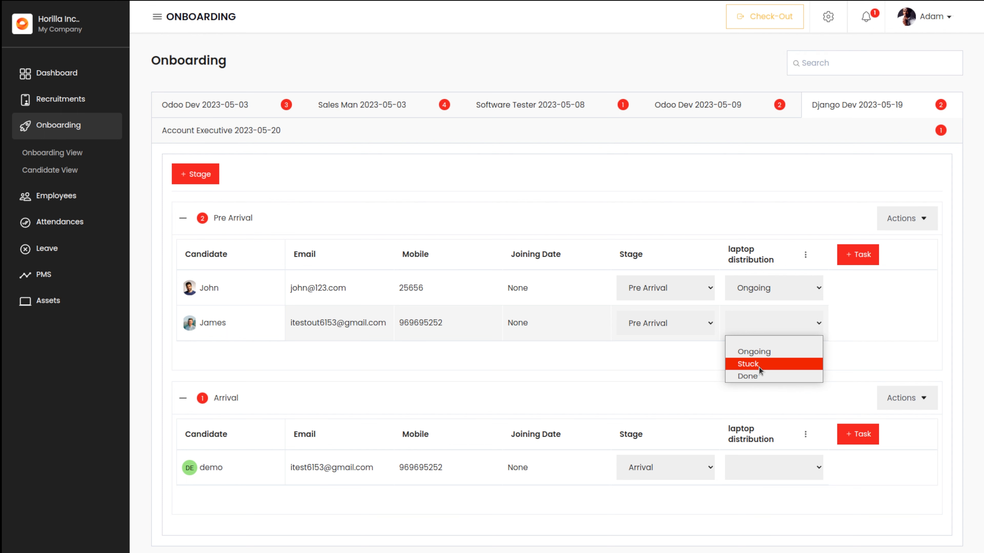
click(684, 365)
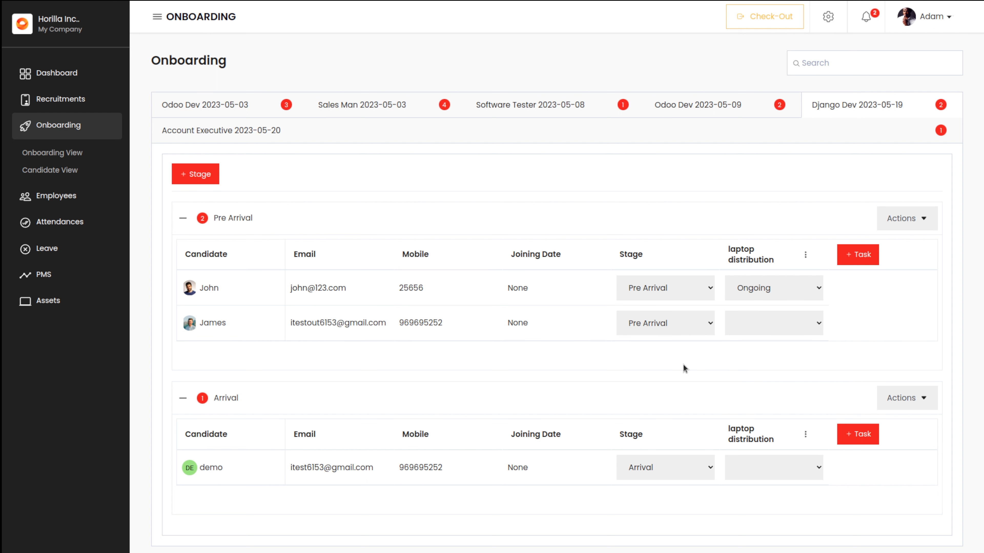
Step: View the update form of the laptop distribution task and close it without changes
click(806, 255)
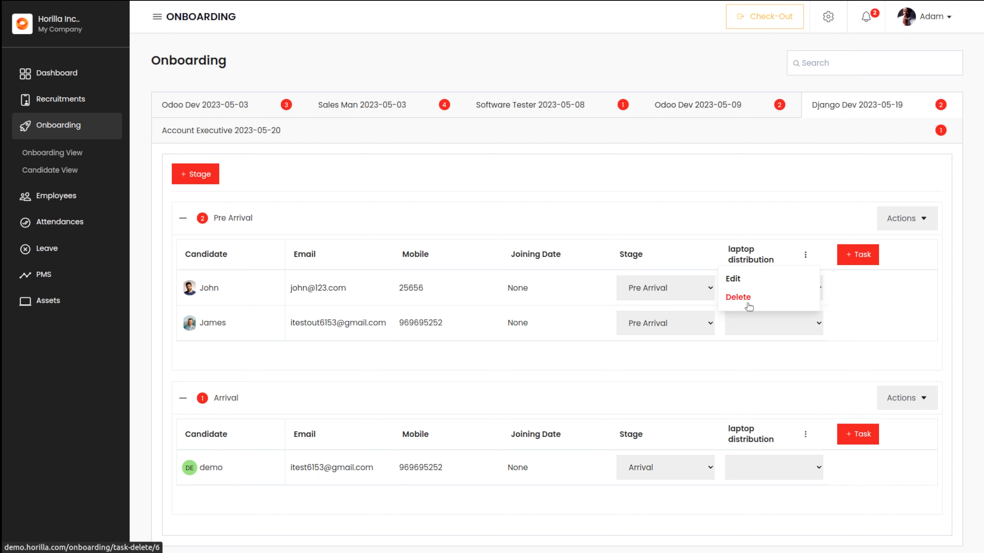
click(734, 278)
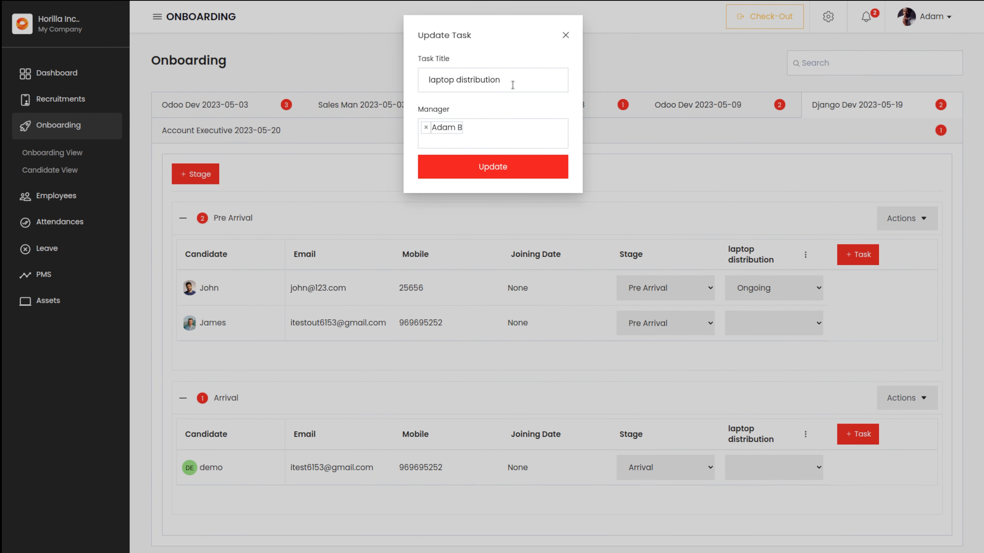
click(565, 34)
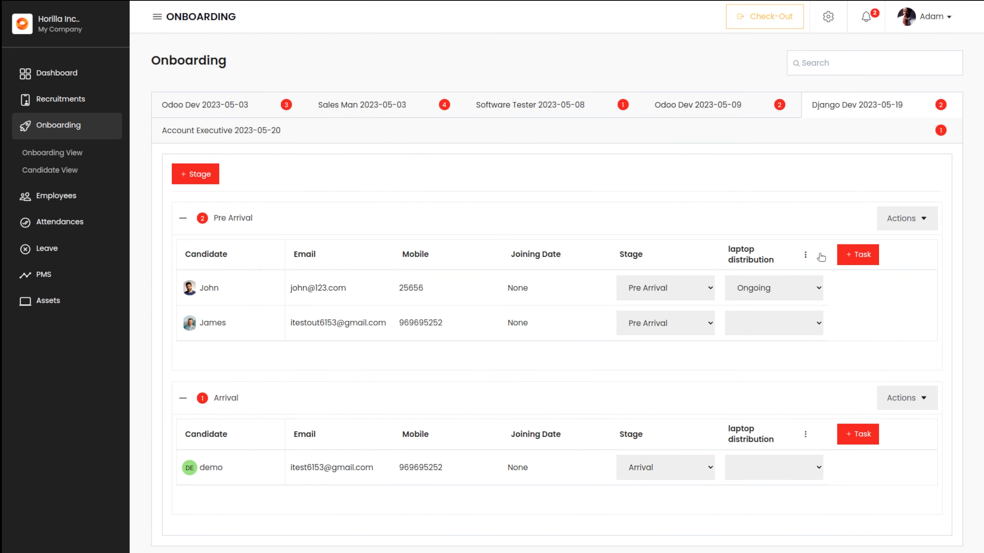
Step: Delete the laptop distribution task from the Pre Arrival stage and confirm the deletion
click(805, 254)
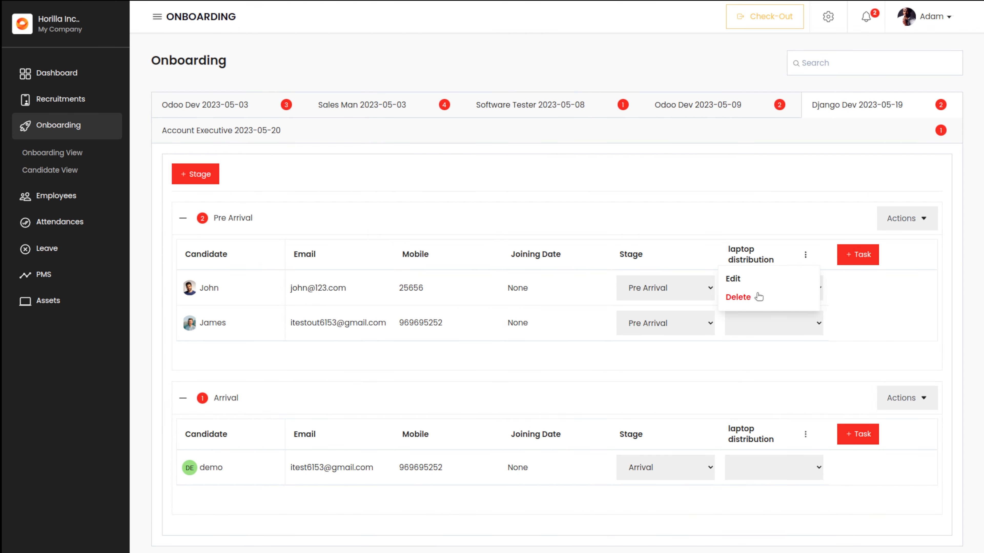
click(740, 297)
click(437, 72)
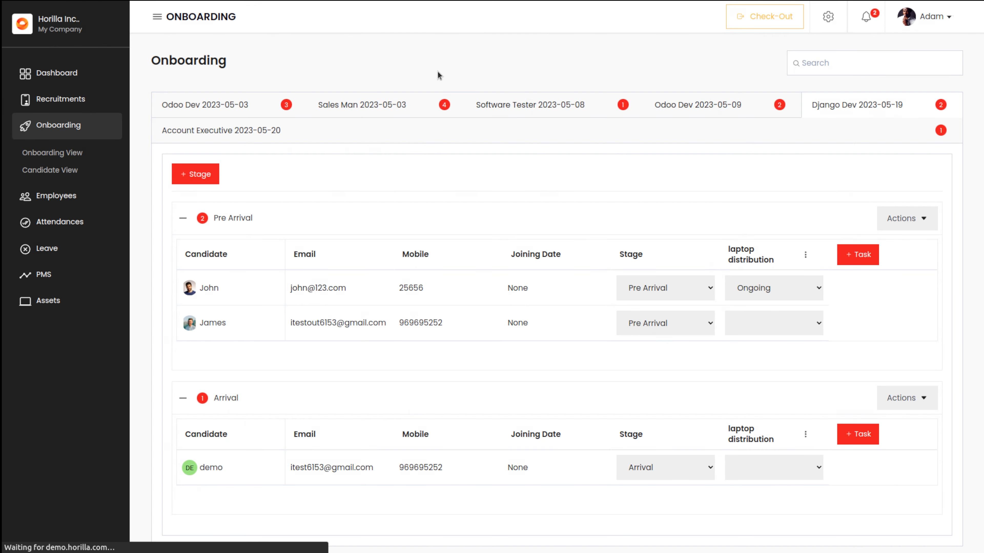